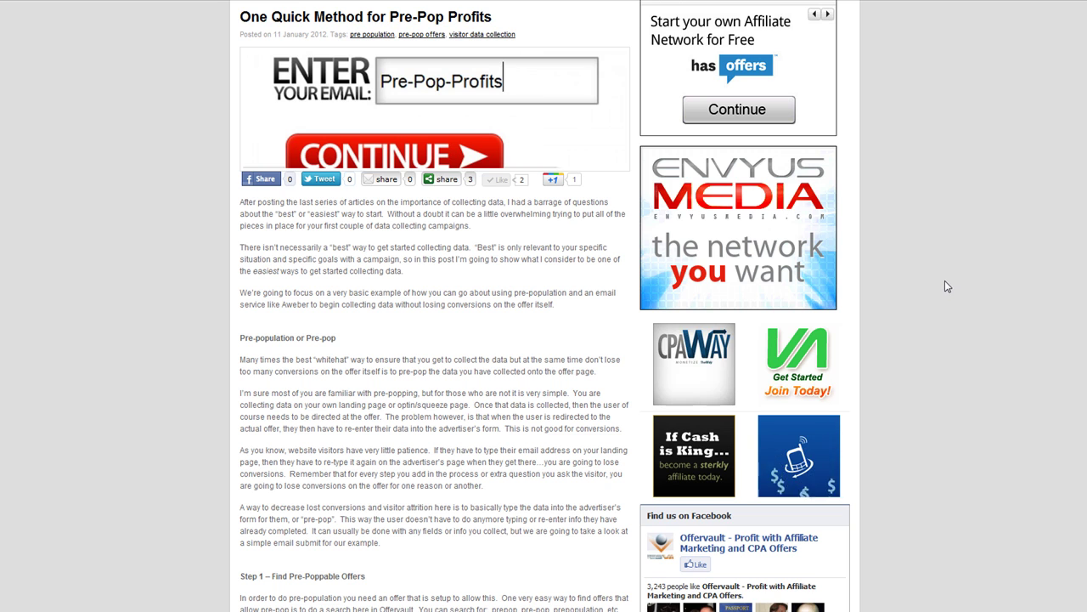
Step: Scroll down through the Pre-Pop Profits blog article
{"action": "scroll", "coordinate": [945, 280], "scroll_direction": "down", "scroll_amount": 3}
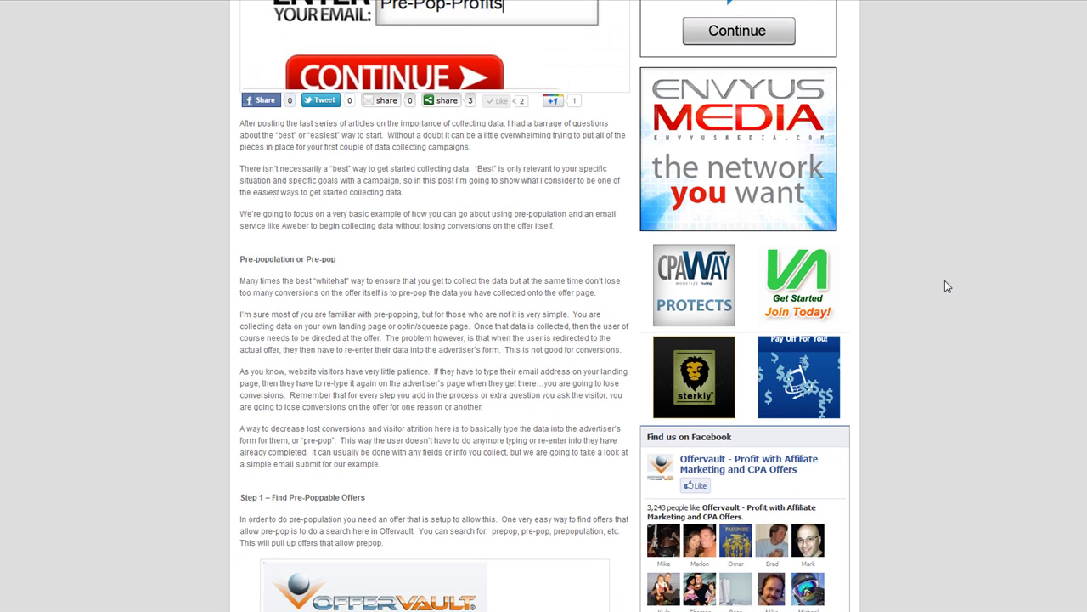
{"action": "scroll", "coordinate": [943, 293], "scroll_direction": "down", "scroll_amount": 2}
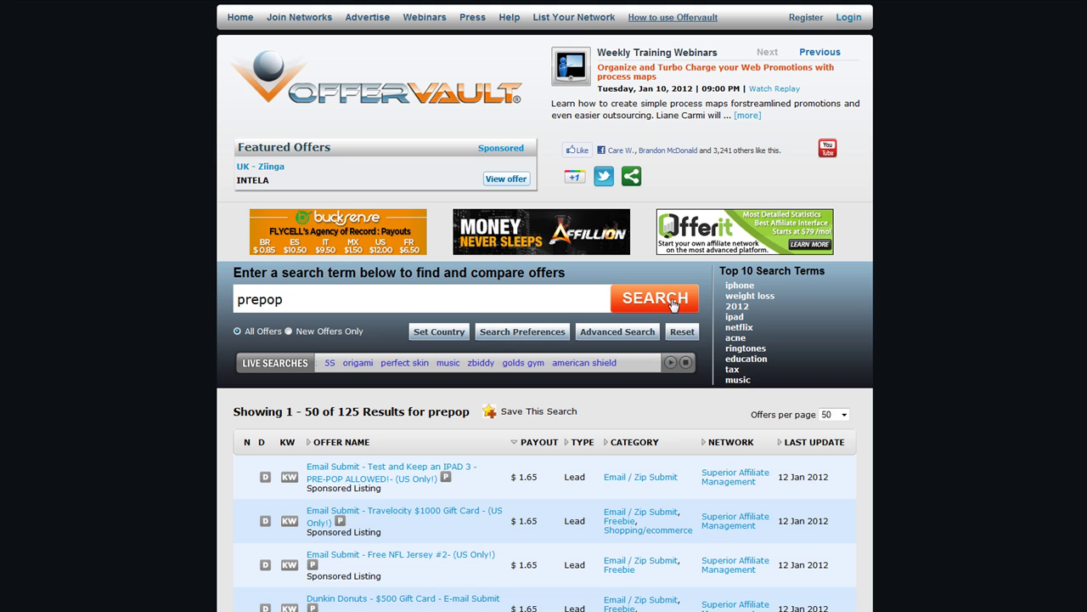
Step: Rerun the 'prepop' search and open the 'Email Submit - Test and Keep an IPAD 3' offer
{"action": "left_click", "coordinate": [672, 303]}
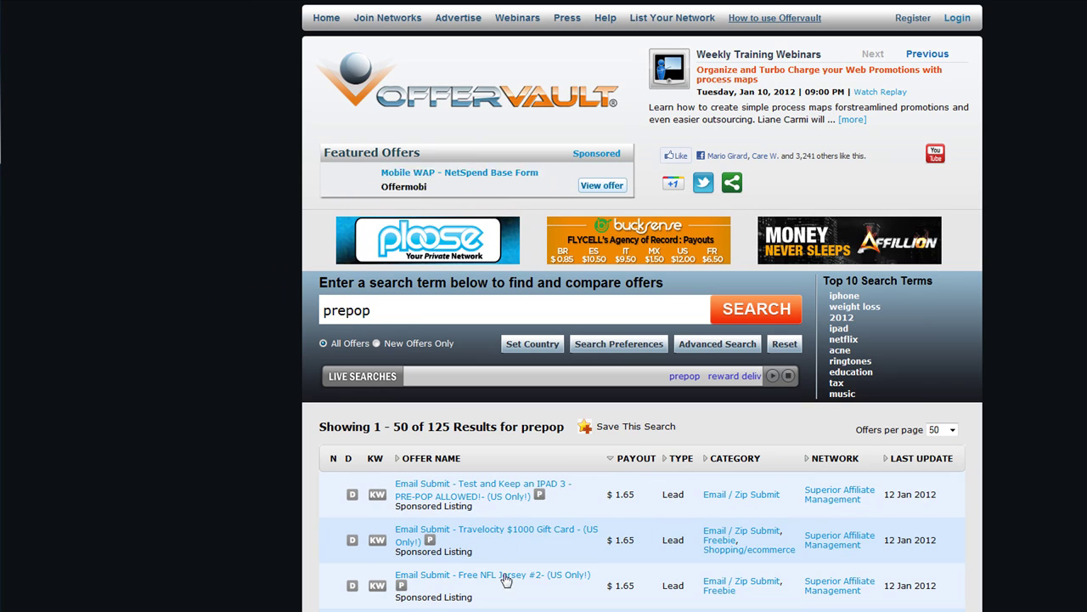
{"action": "scroll", "coordinate": [517, 557], "scroll_direction": "down", "scroll_amount": 2}
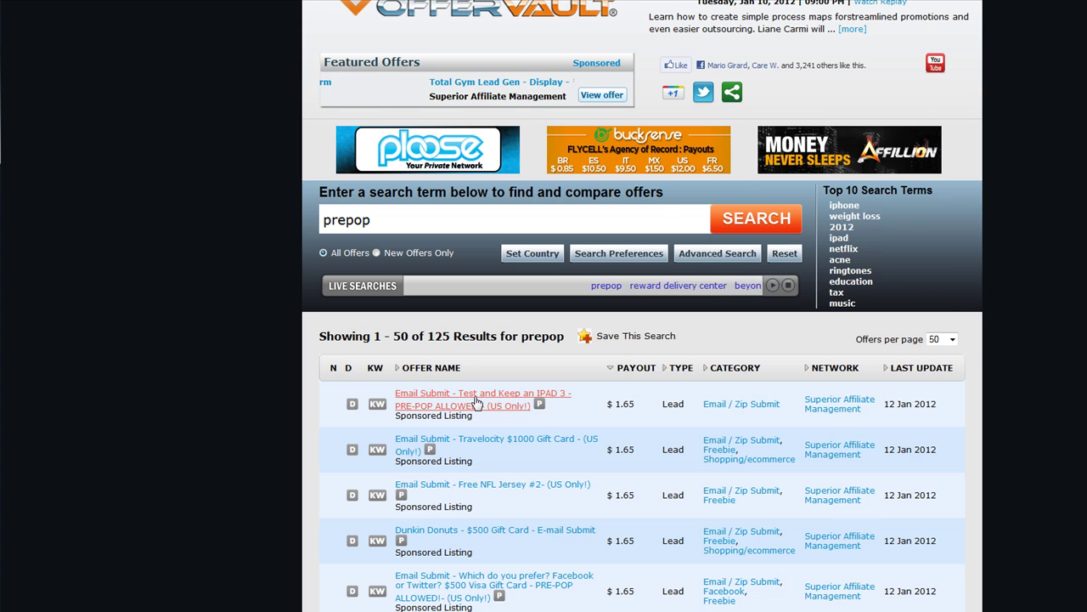
{"action": "left_click", "coordinate": [476, 402]}
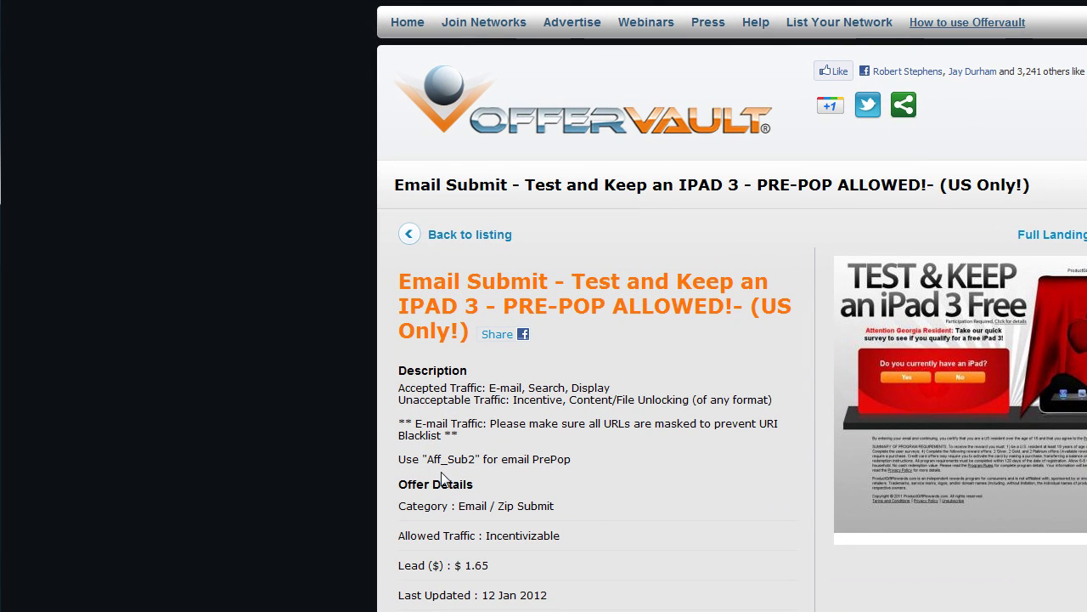
Step: Highlight the Aff_Sub2 prepop parameter in the offer description
{"action": "double_click", "coordinate": [430, 459]}
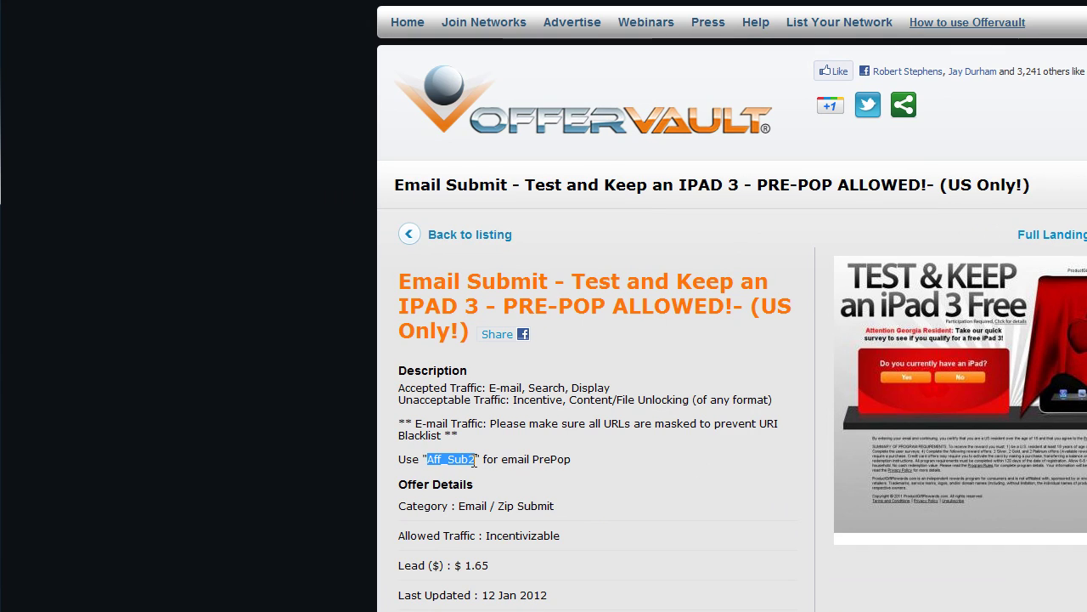
{"action": "left_click", "coordinate": [455, 457]}
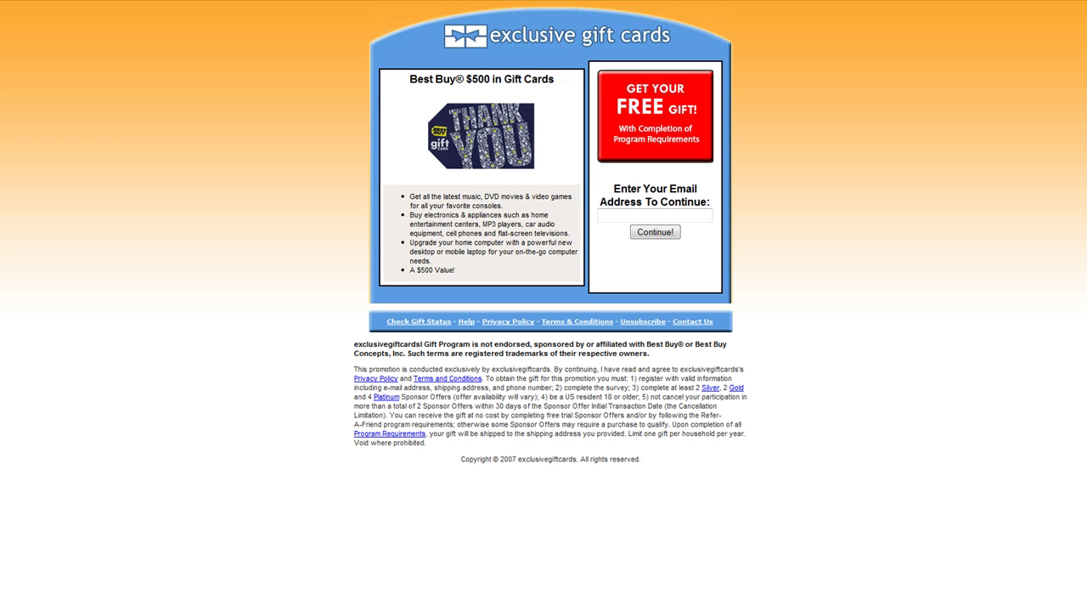
{"action": "left_click", "coordinate": [620, 215]}
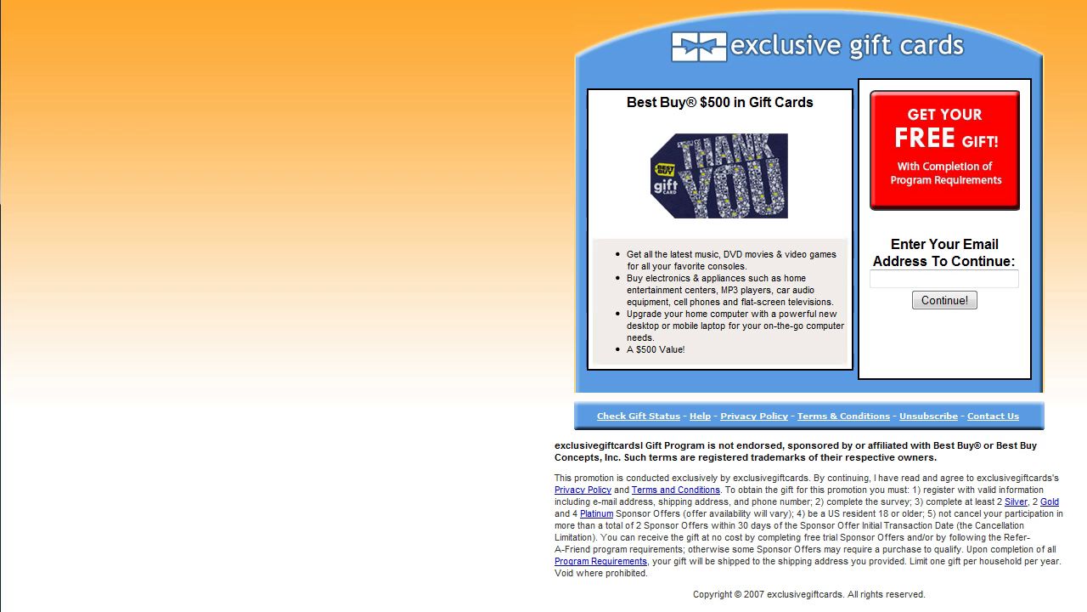
{"action": "key", "text": "BackSpace"}
{"action": "key", "text": "BackSpace"}
{"action": "key", "text": "BackSpace"}
{"action": "key", "text": "BackSpace"}
{"action": "key", "text": "BackSpace"}
{"action": "key", "text": "BackSpace"}
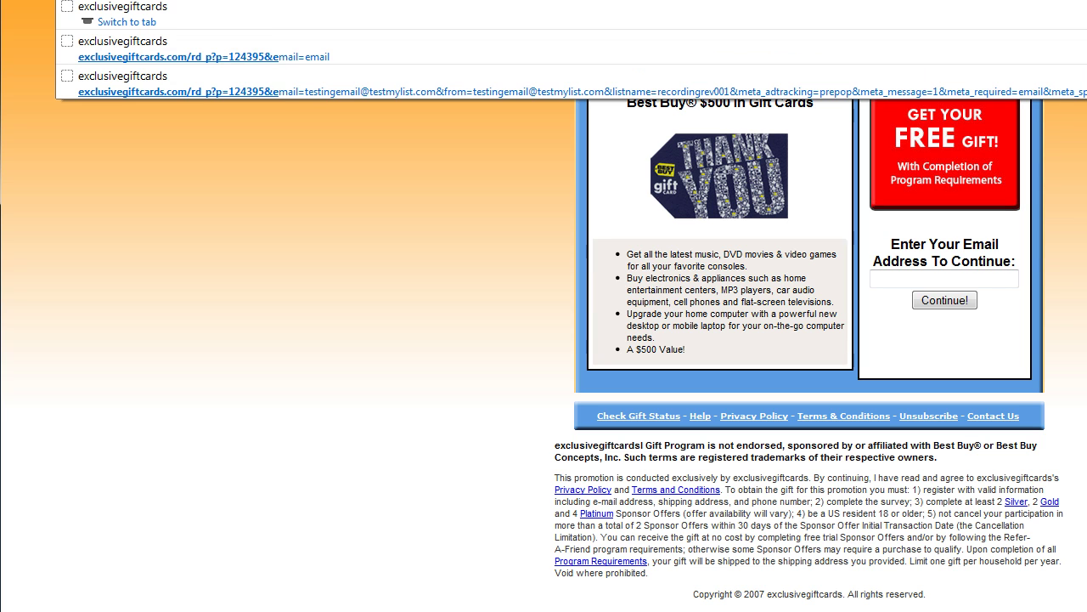
{"action": "type", "text": "mail"}
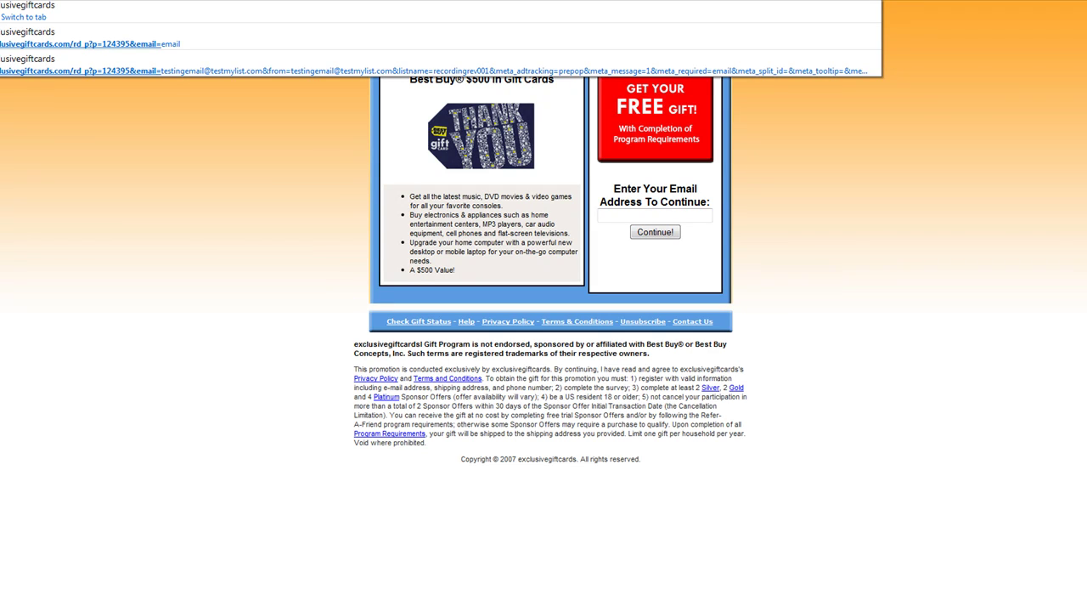
{"action": "key", "text": "Escape"}
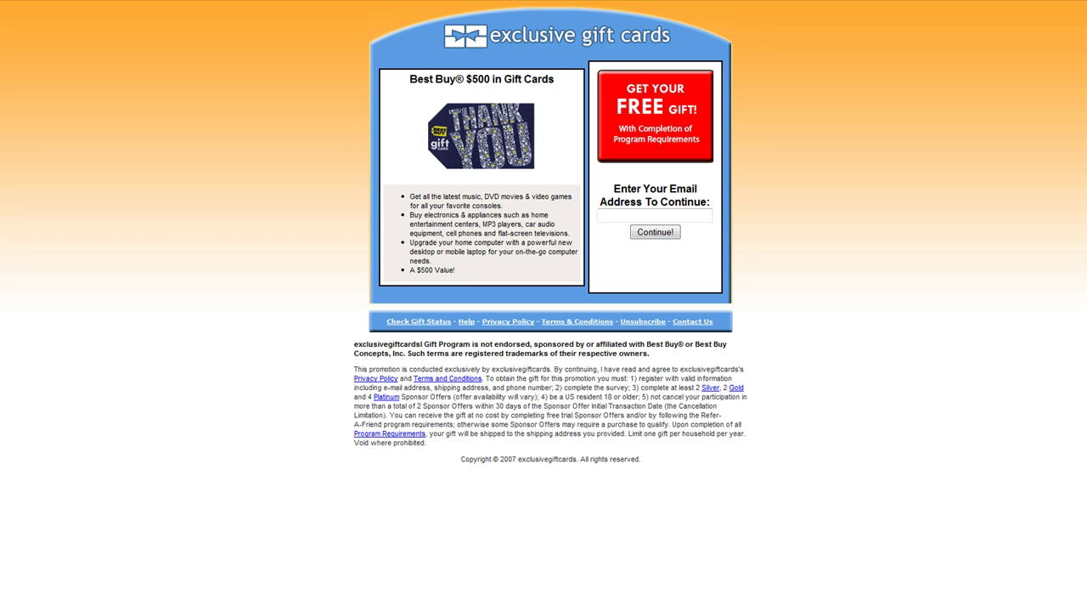
{"action": "type", "text": "123@123.com"}
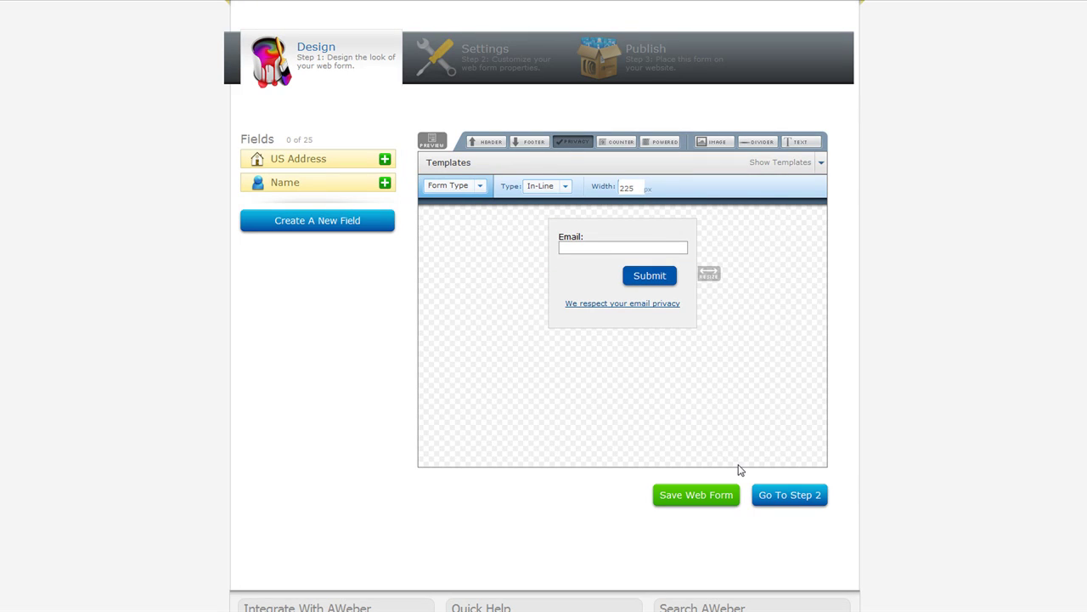
Step: Go to step 2 and review the Prepop form name and exclusivegiftcards thank-you page URL
{"action": "left_click", "coordinate": [785, 500]}
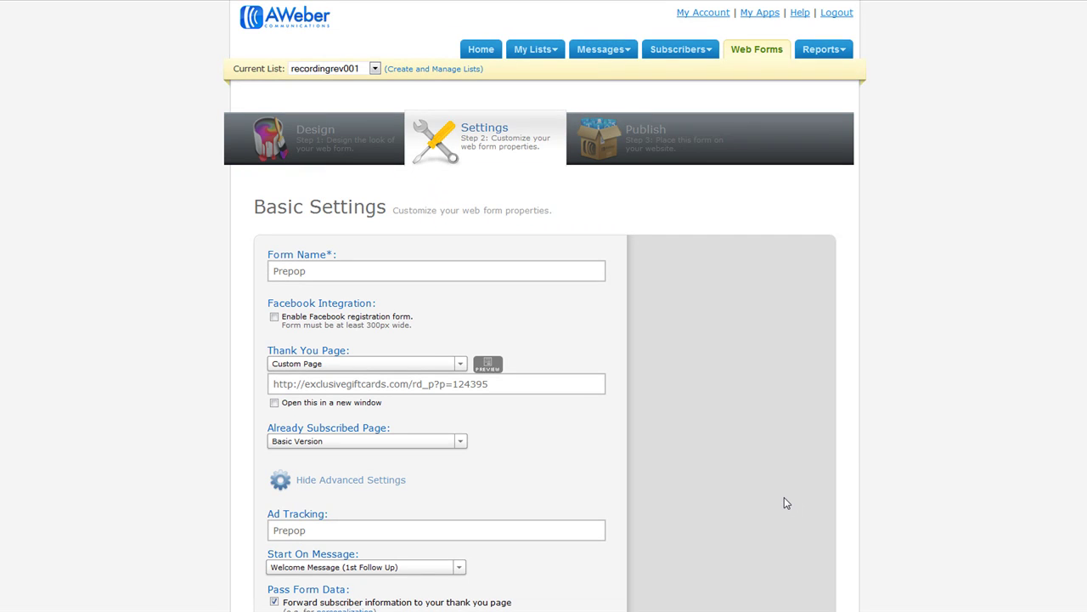
{"action": "scroll", "coordinate": [697, 453], "scroll_direction": "down", "scroll_amount": 3}
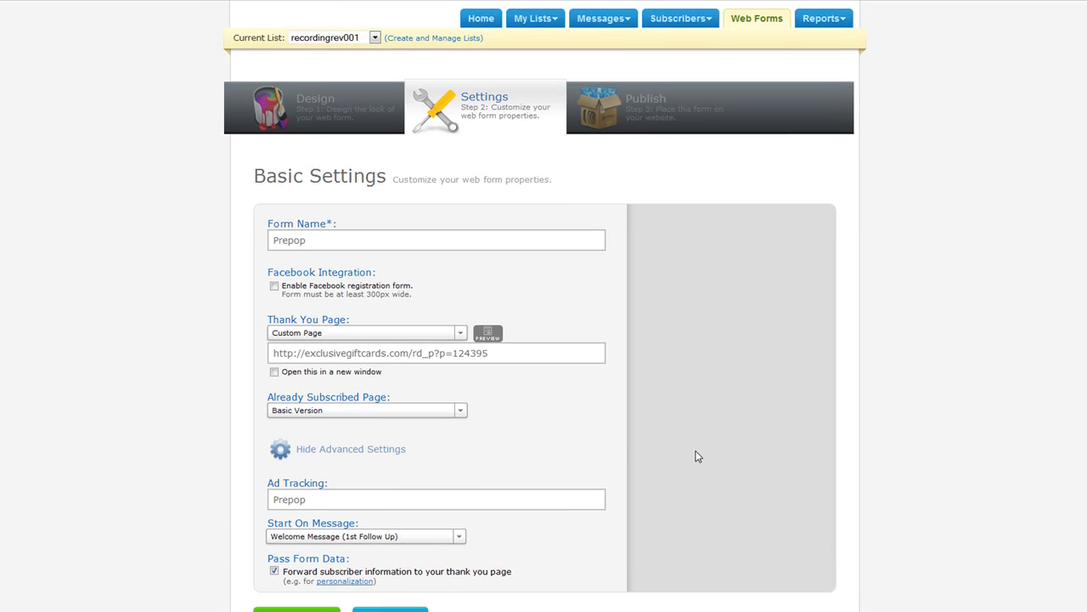
{"action": "left_click", "coordinate": [317, 141]}
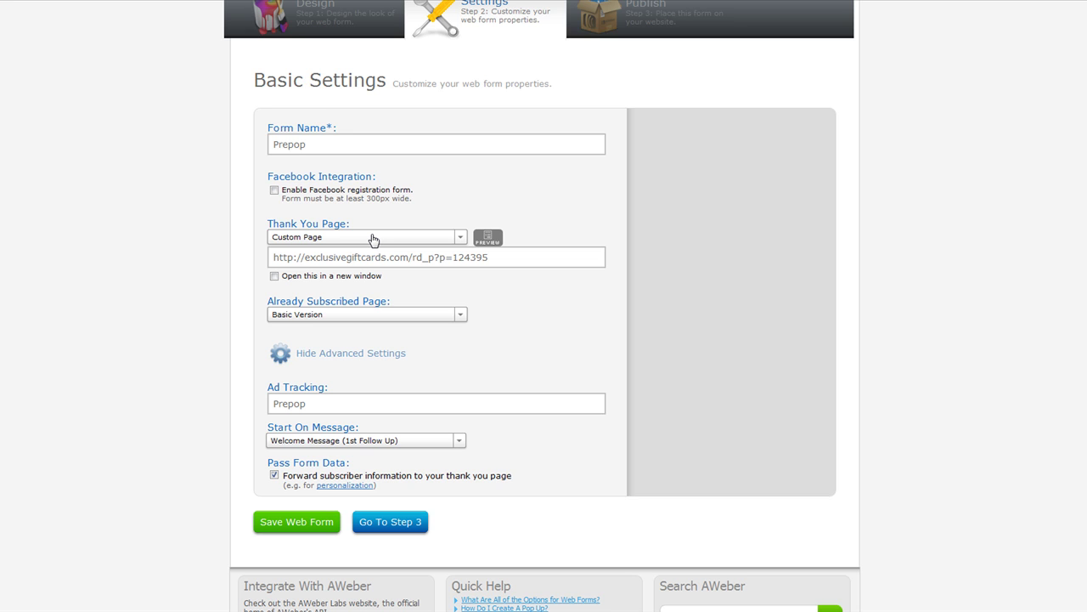
{"action": "left_click", "coordinate": [490, 258]}
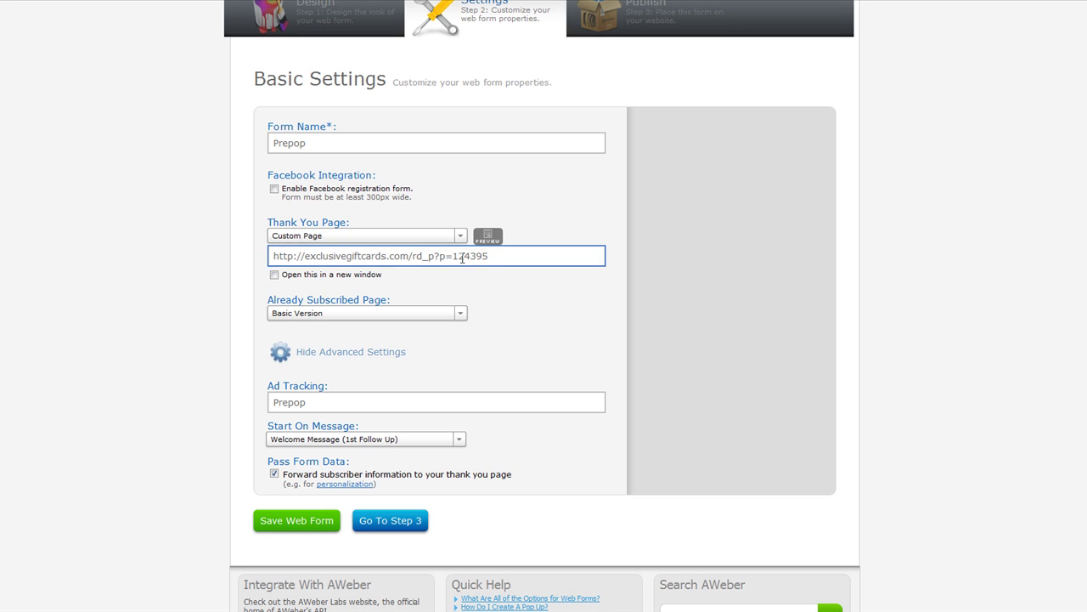
{"action": "left_click_drag", "start_coordinate": [517, 259], "coordinate": [297, 260]}
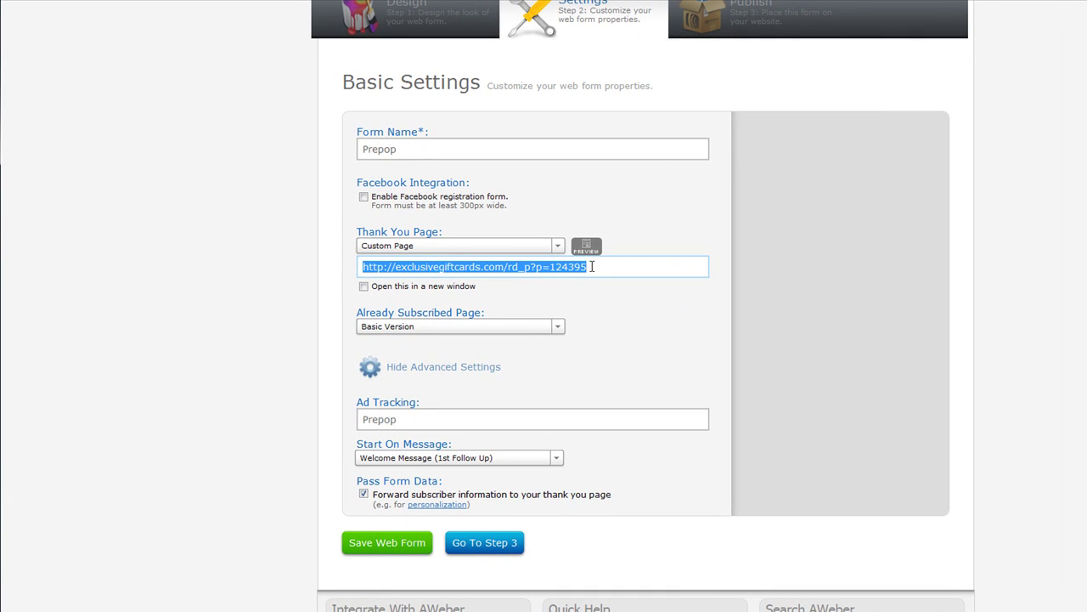
{"action": "left_click", "coordinate": [592, 267]}
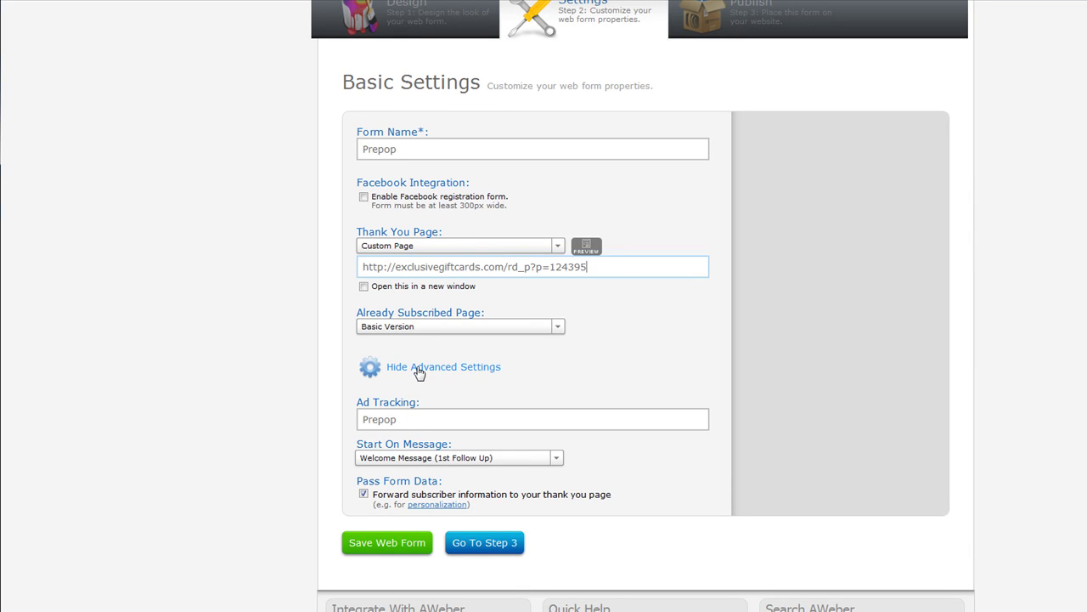
Step: Confirm the Pass Form Data advanced setting, then save the web form from step 3
{"action": "left_click", "coordinate": [418, 372]}
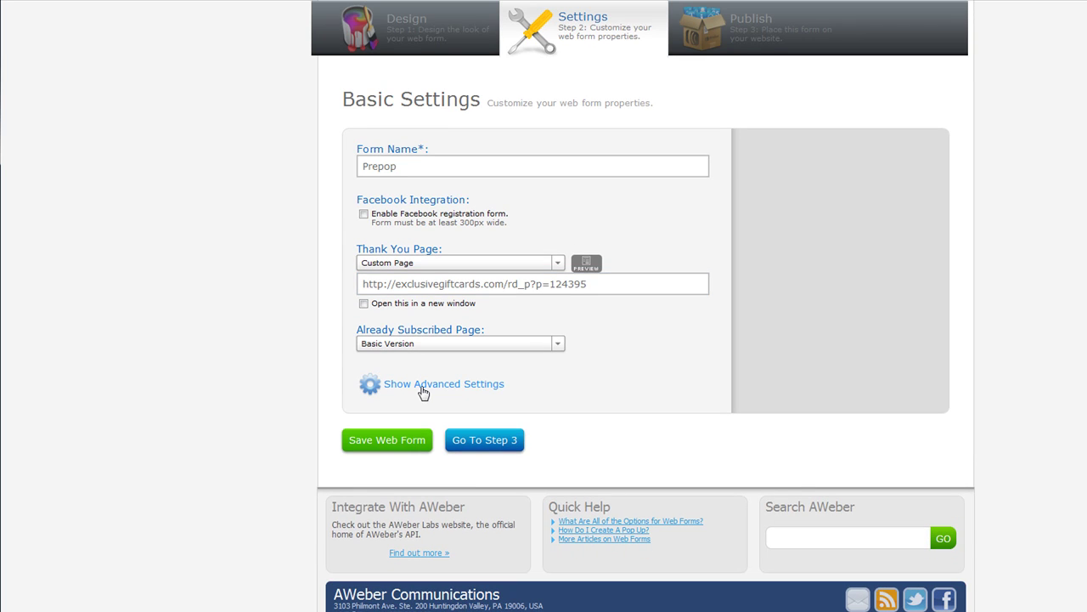
{"action": "left_click", "coordinate": [423, 389]}
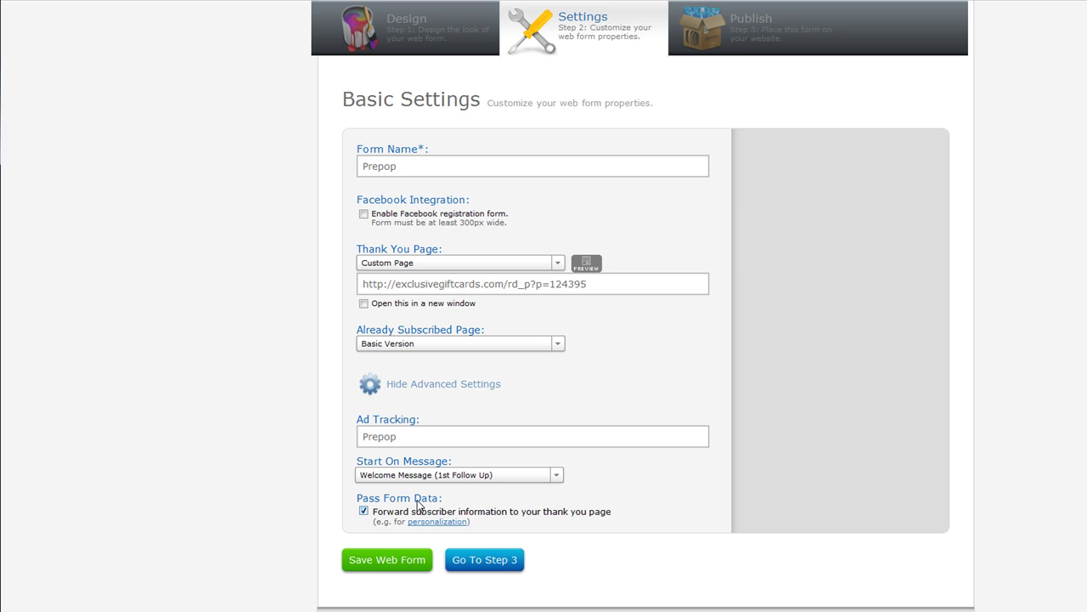
{"action": "left_click", "coordinate": [497, 562]}
{"action": "left_click", "coordinate": [573, 282]}
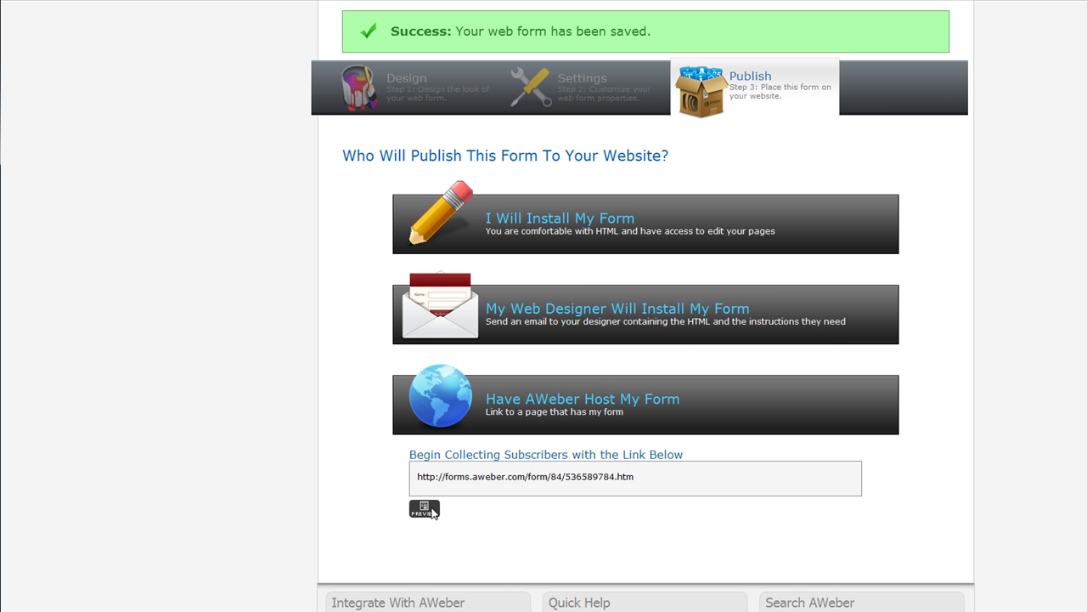
Step: Preview the web form and enter a test subscriber e-mail address in its Email field
{"action": "left_click", "coordinate": [431, 511]}
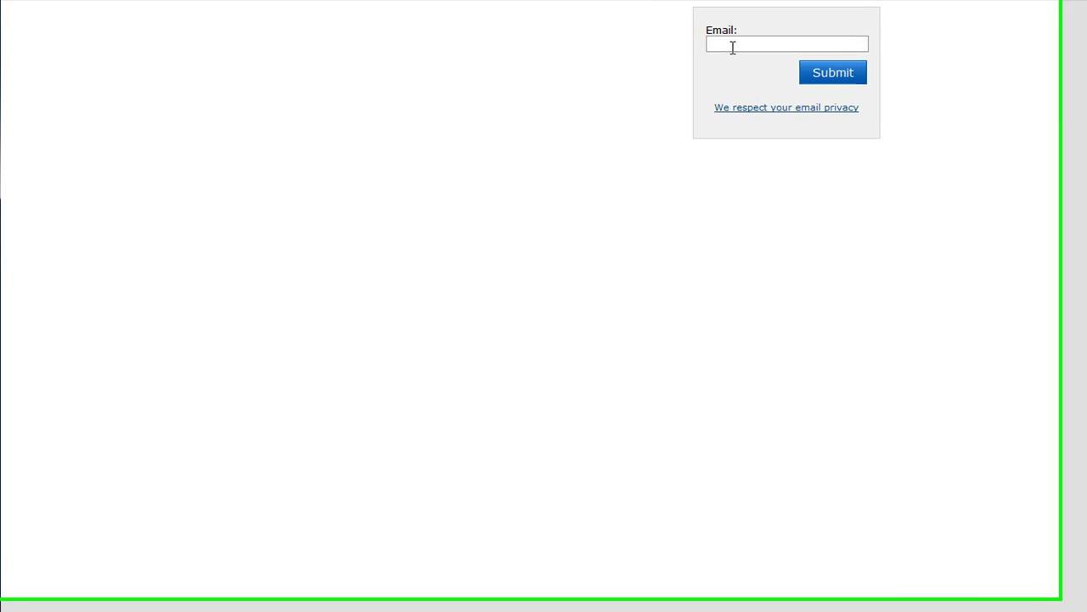
{"action": "left_click", "coordinate": [606, 38]}
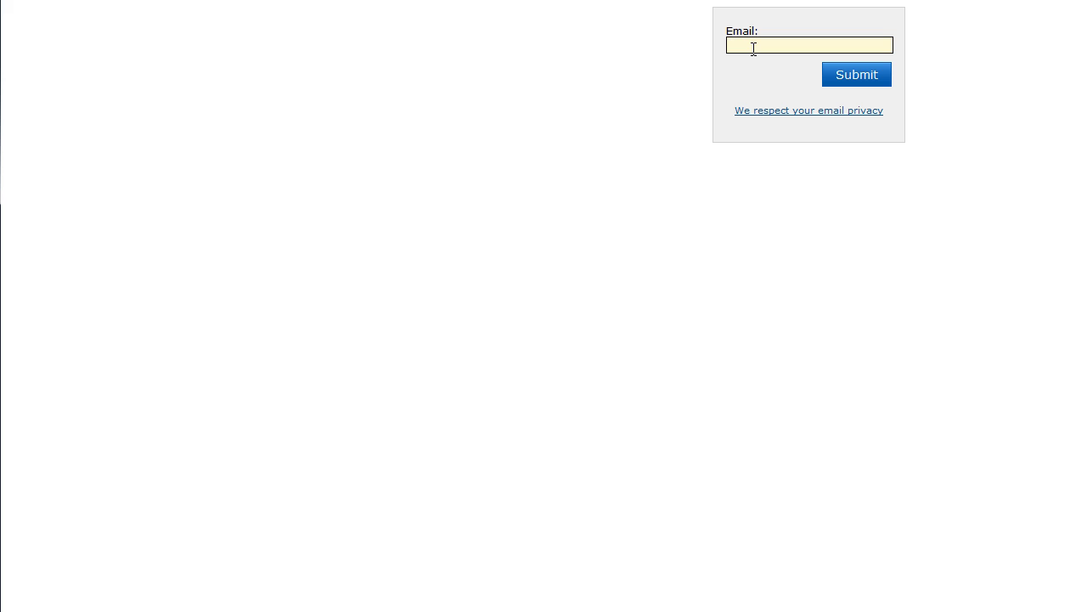
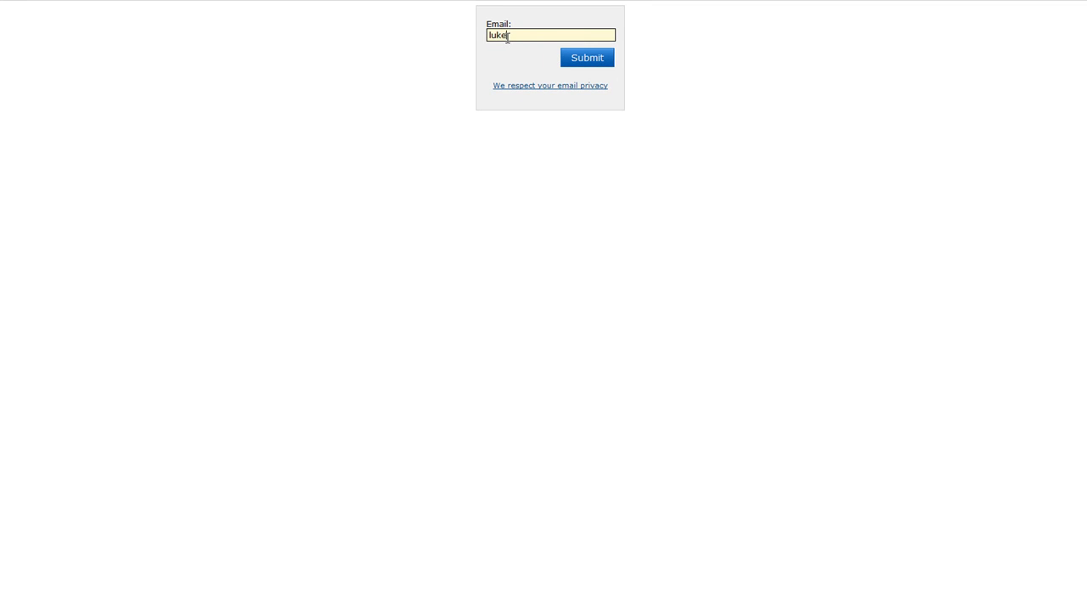
Step: Submit the test form and highlight the prefilled address on the exclusivegiftcards landing page
{"action": "left_click", "coordinate": [573, 66]}
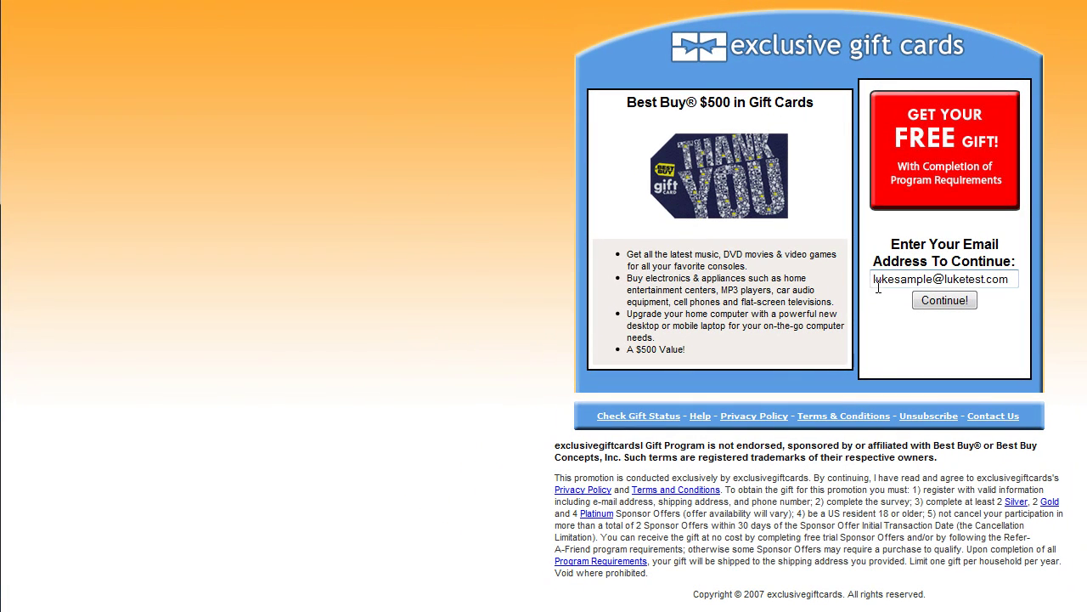
{"action": "left_click_drag", "start_coordinate": [874, 278], "coordinate": [1036, 278]}
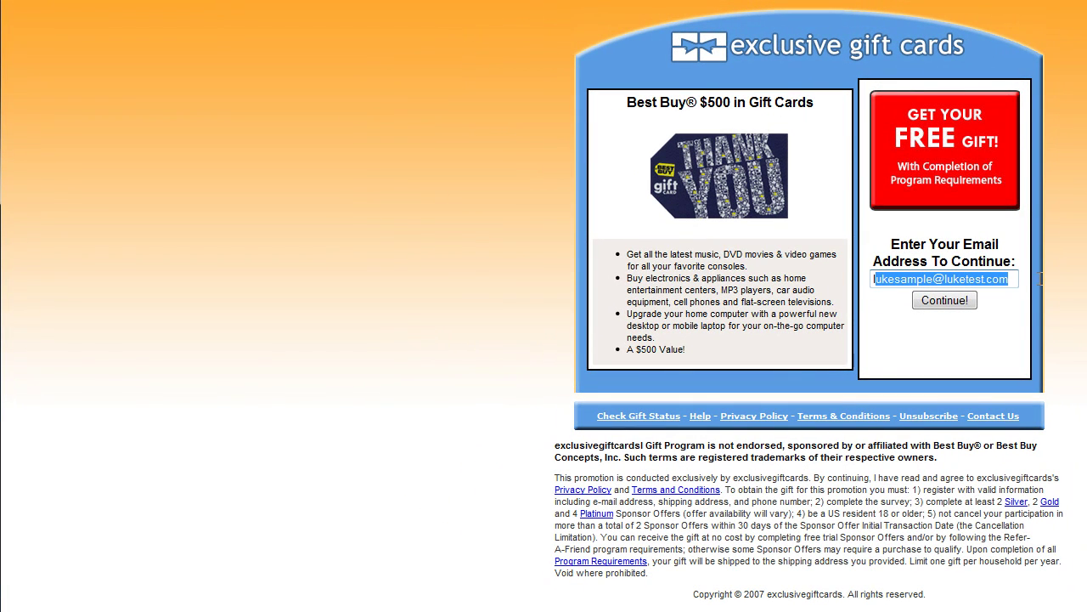
{"action": "left_click", "coordinate": [977, 355]}
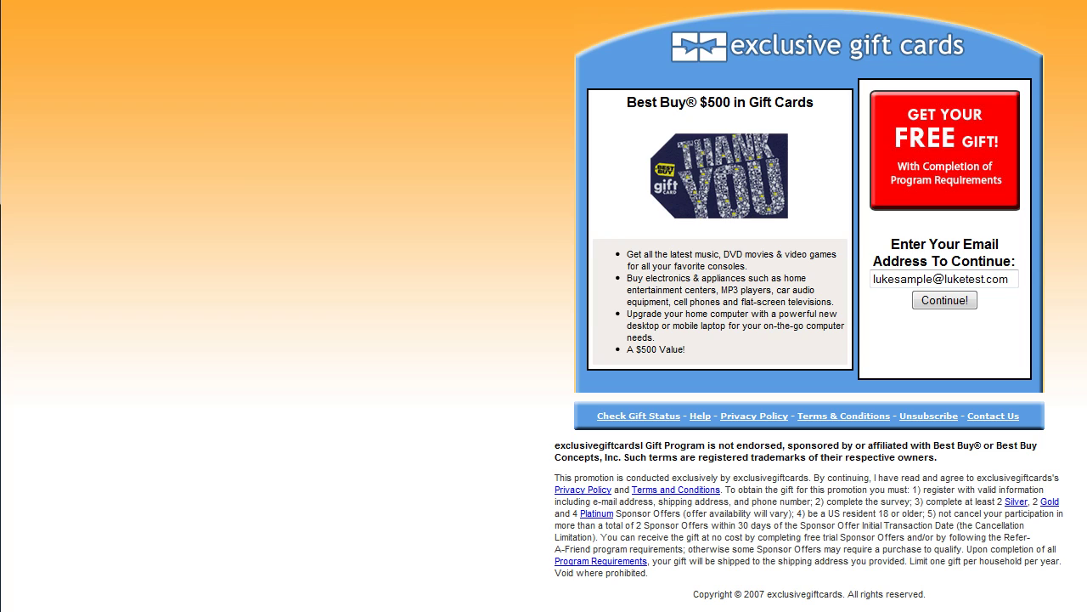